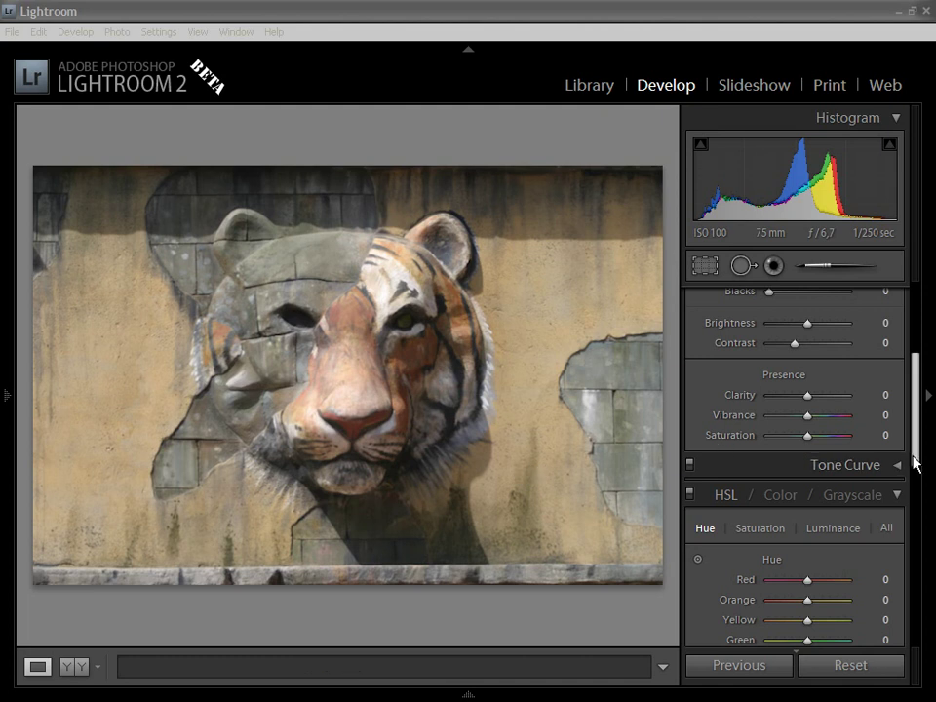
Raise exposure to +0.10 and clarity to +5, leaving Blacks and Fill Light at 0
drag(915, 454, 900, 416)
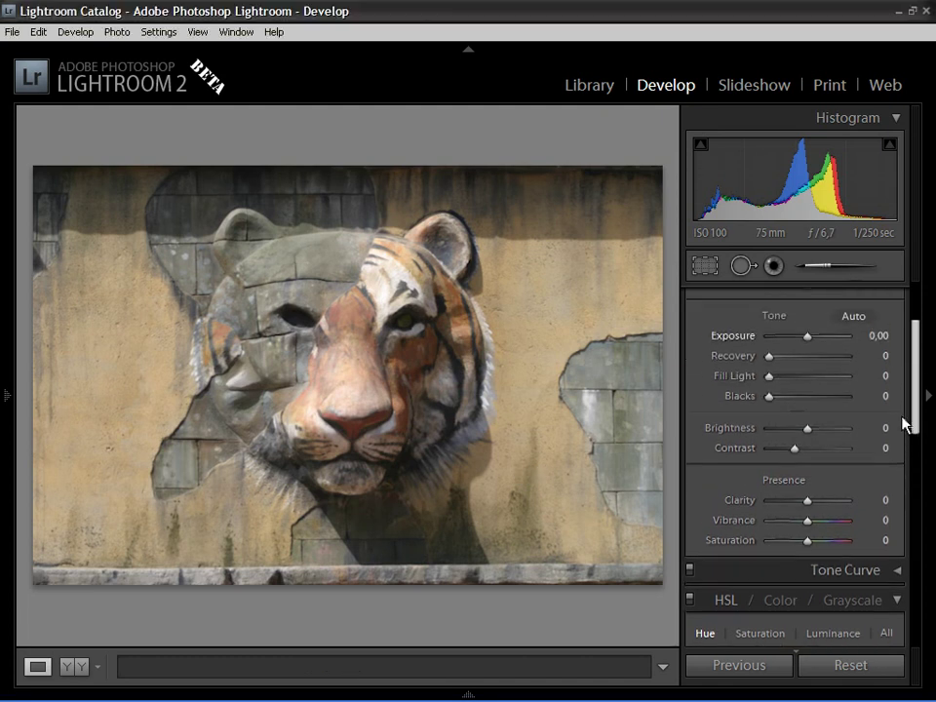
scroll(887, 413, up, 1)
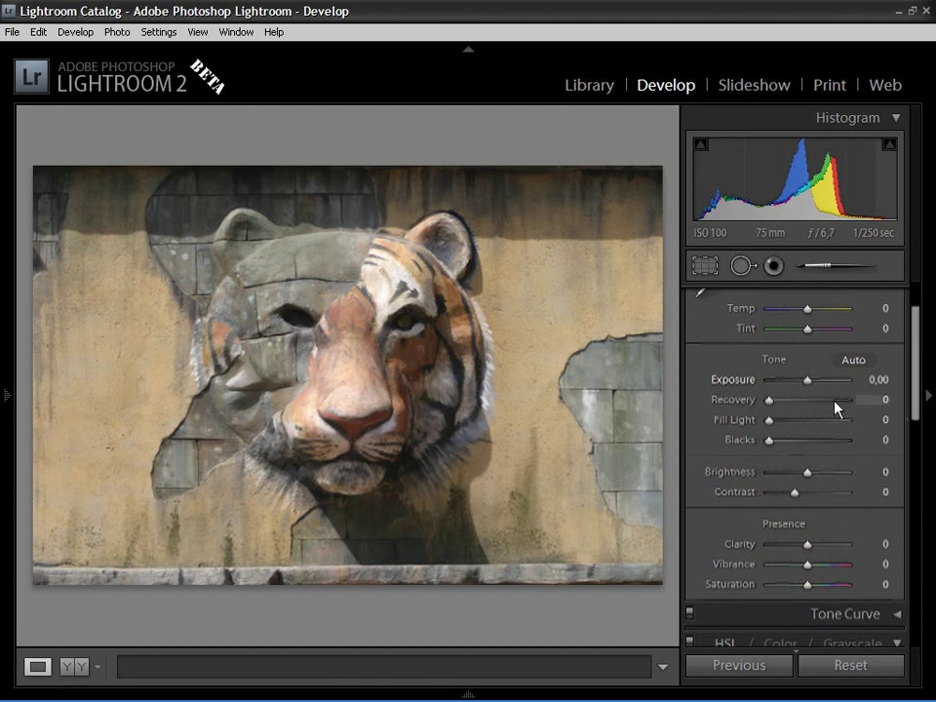
drag(805, 381, 806, 385)
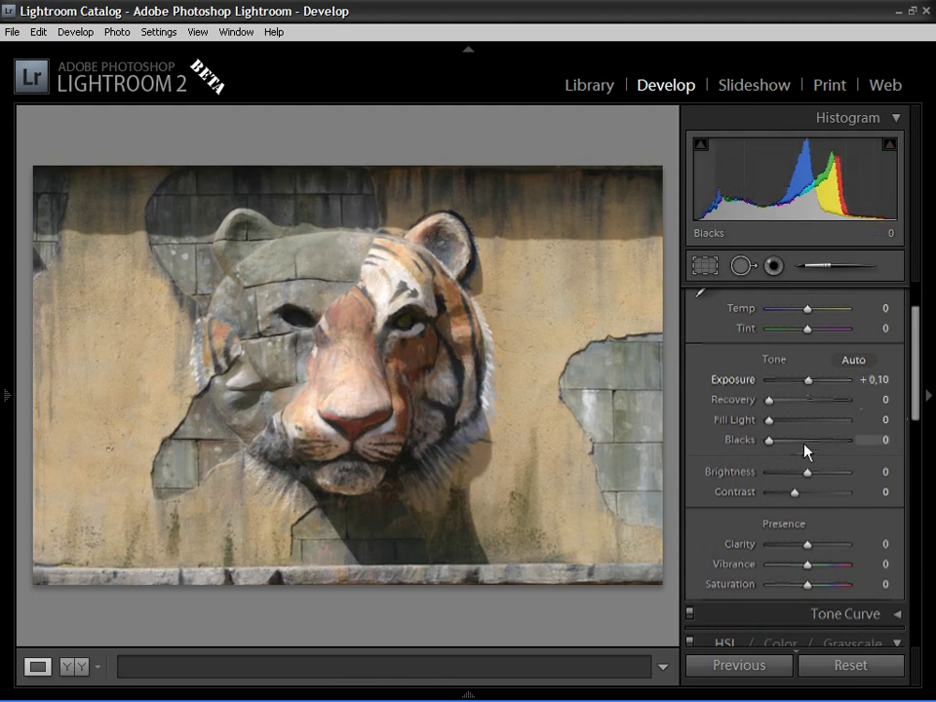
drag(769, 442, 766, 441)
mouse_move(769, 420)
mouse_down()
mouse_move(798, 422)
mouse_move(764, 420)
mouse_move(783, 412)
mouse_move(767, 397)
mouse_move(781, 397)
mouse_move(764, 393)
mouse_up()
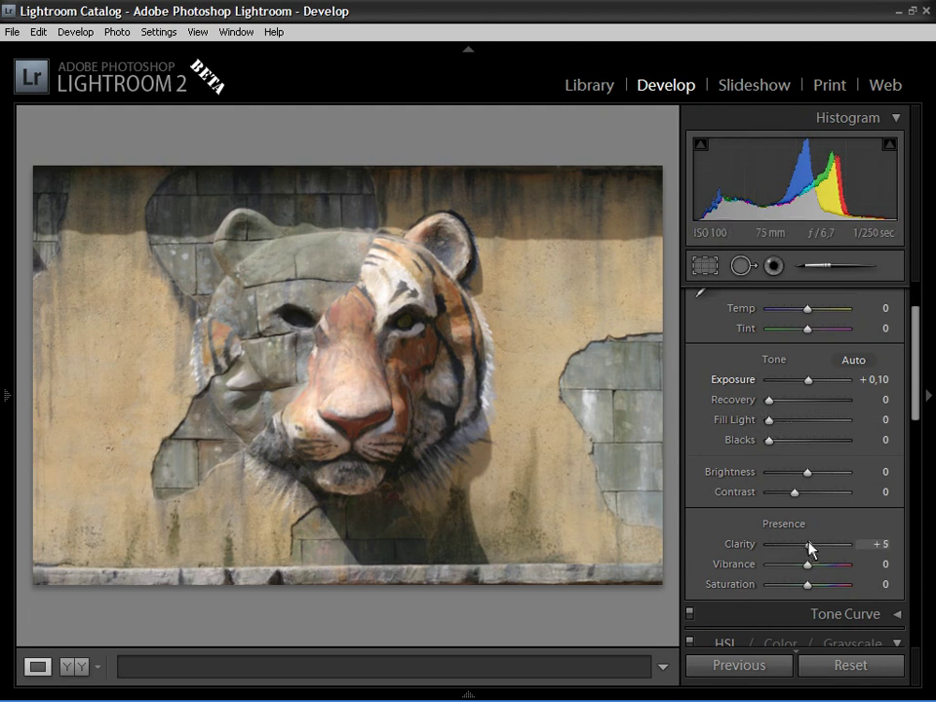
Sweep Clarity between +100 and −100, then settle it at −14
mouse_move(808, 543)
mouse_down()
mouse_move(849, 540)
mouse_move(751, 527)
mouse_move(821, 522)
mouse_move(759, 512)
mouse_up()
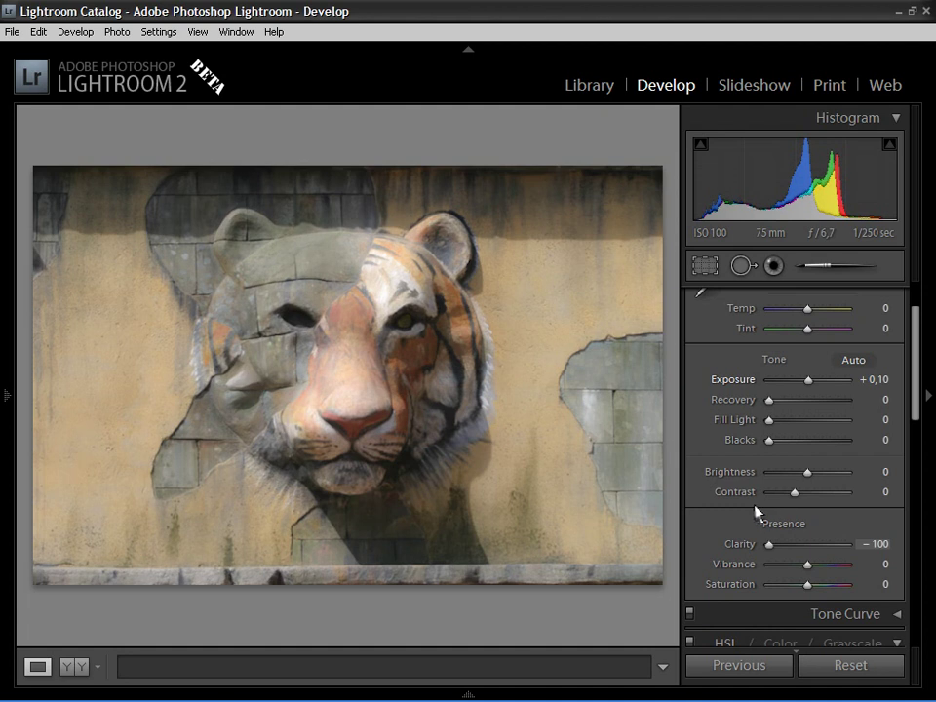
drag(756, 512, 803, 512)
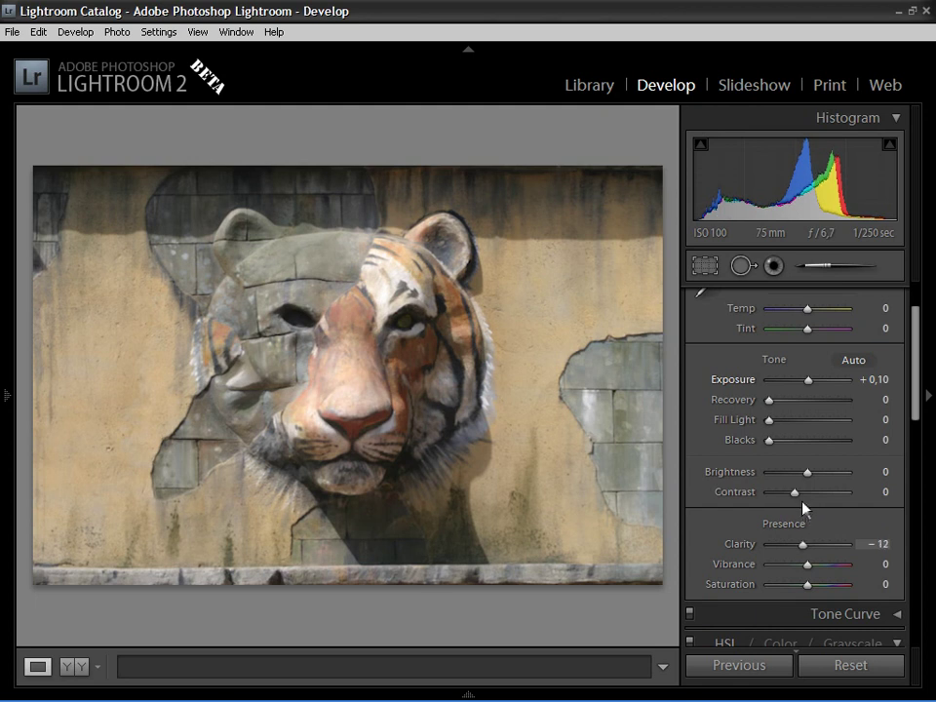
mouse_move(802, 508)
mouse_down()
mouse_move(689, 501)
mouse_move(804, 494)
mouse_up()
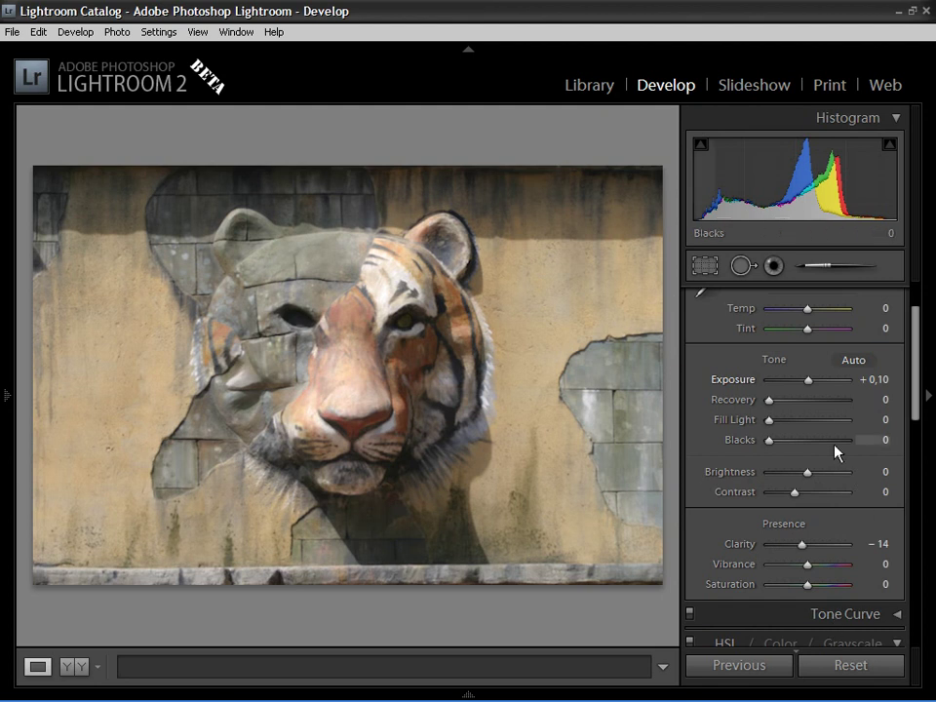
drag(916, 397, 916, 374)
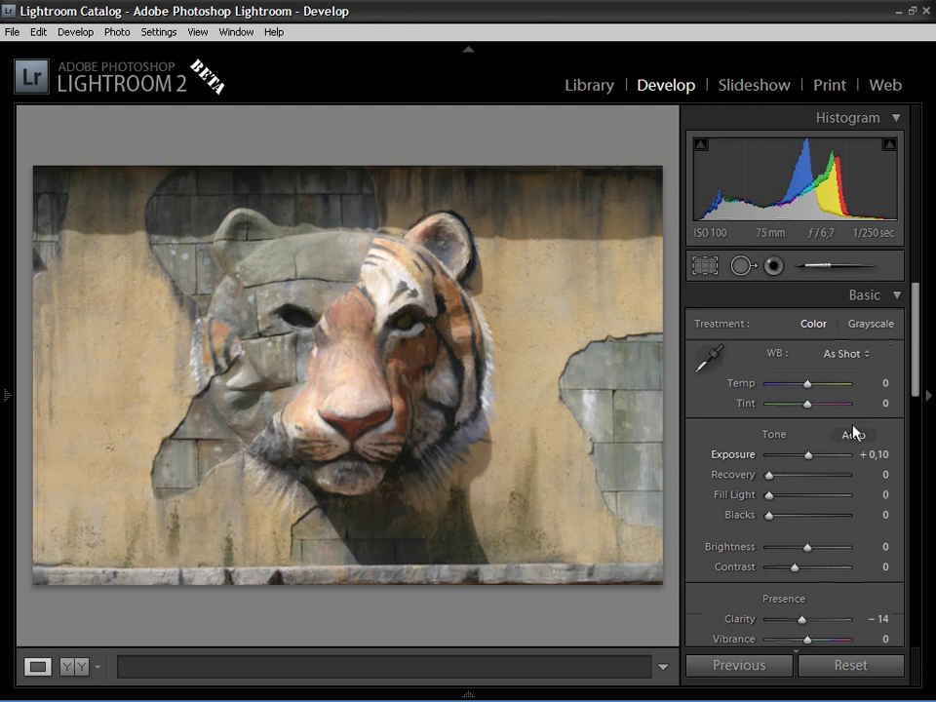
Set the adjustment brush to paint Exposure 2.10 at size 17.1 with flow 47
click(843, 268)
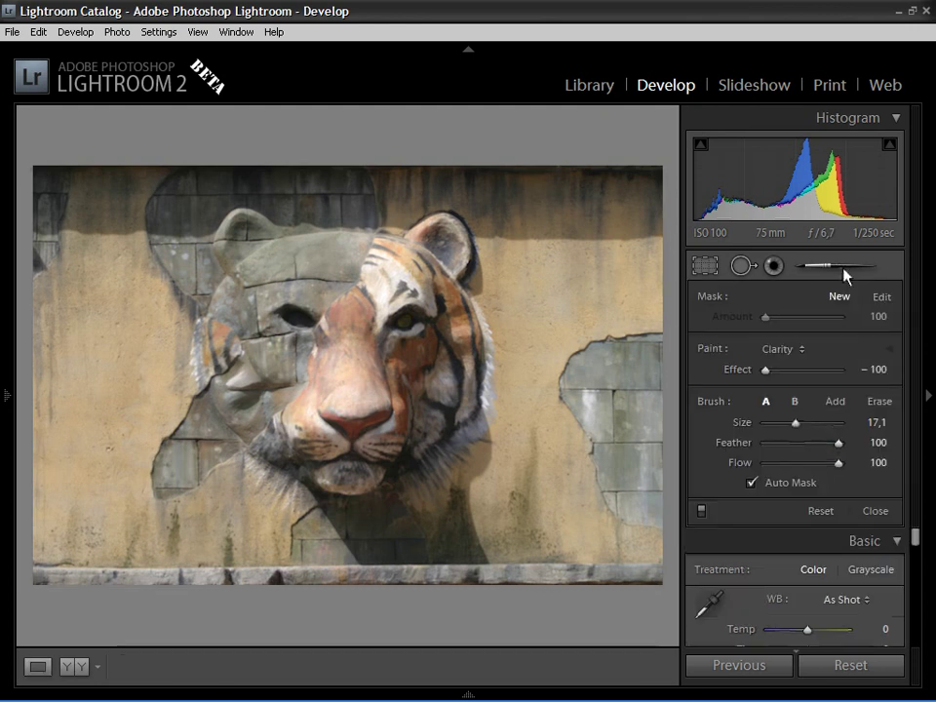
click(786, 350)
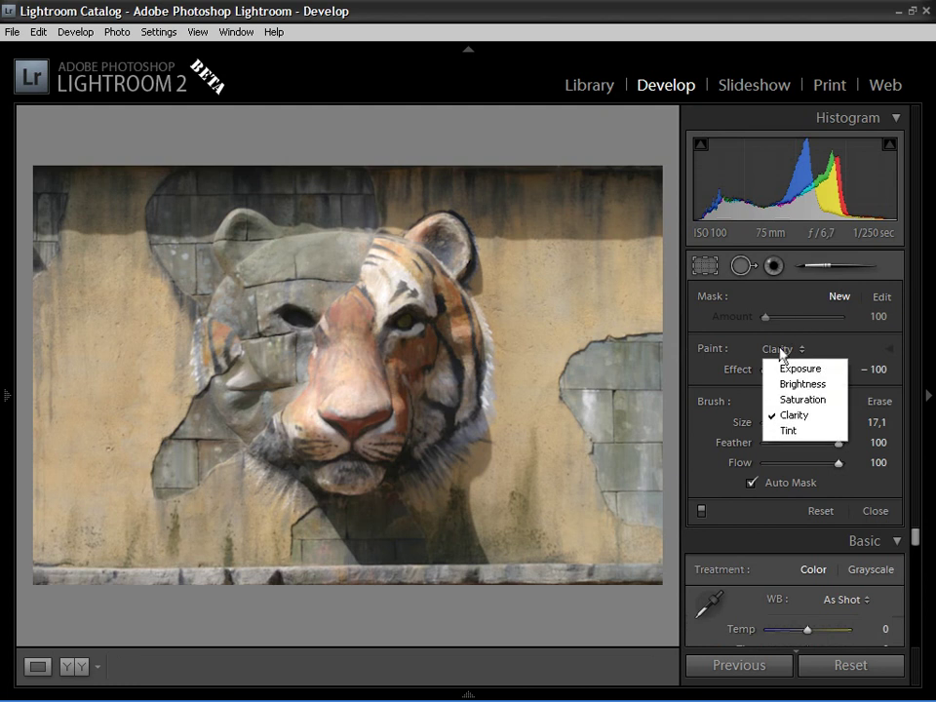
click(789, 372)
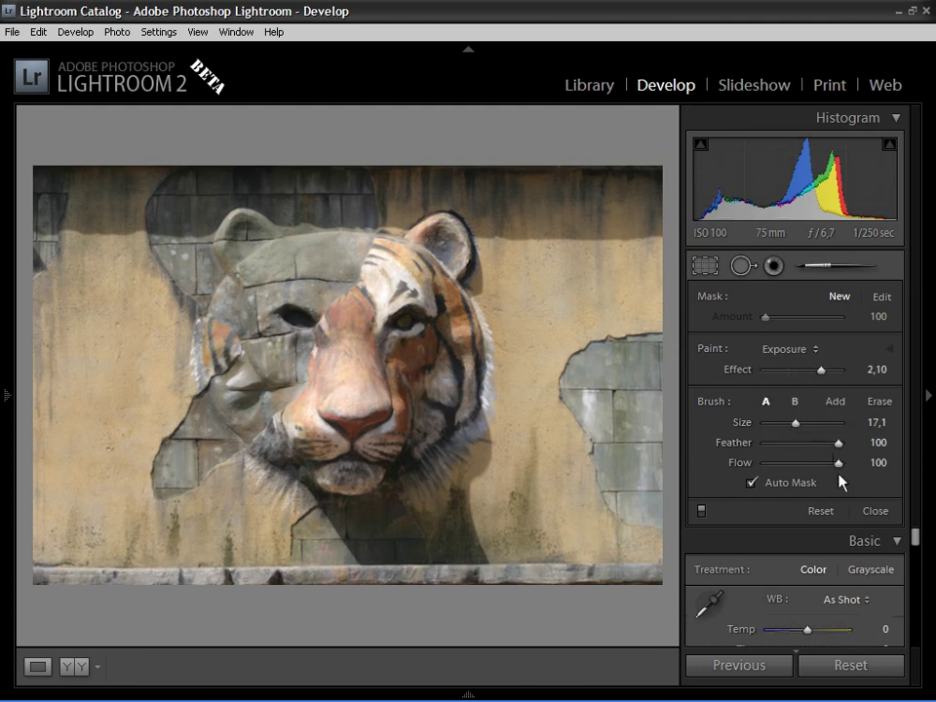
click(794, 400)
click(766, 401)
drag(835, 463, 796, 465)
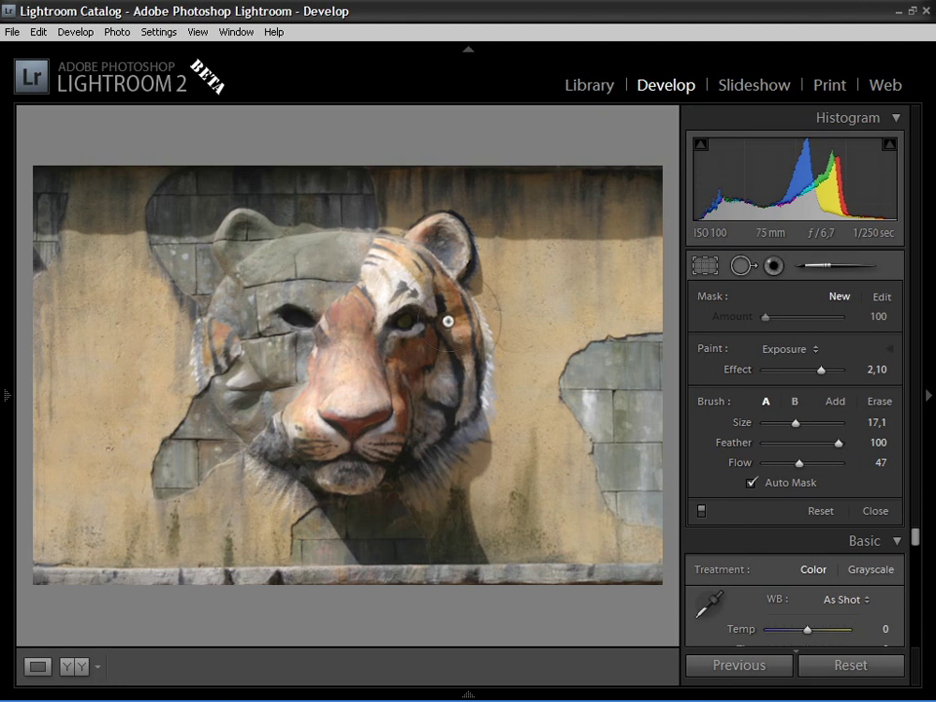
Paint brightening exposure over the tiger's right eye, erasing the excess with Alt
click(447, 317)
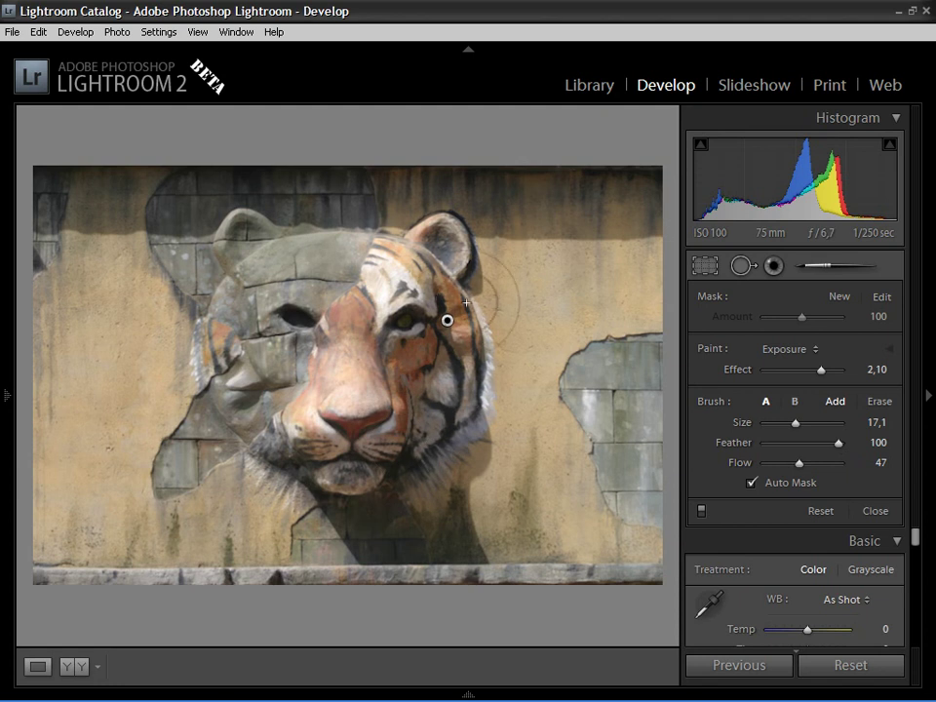
drag(400, 320, 406, 319)
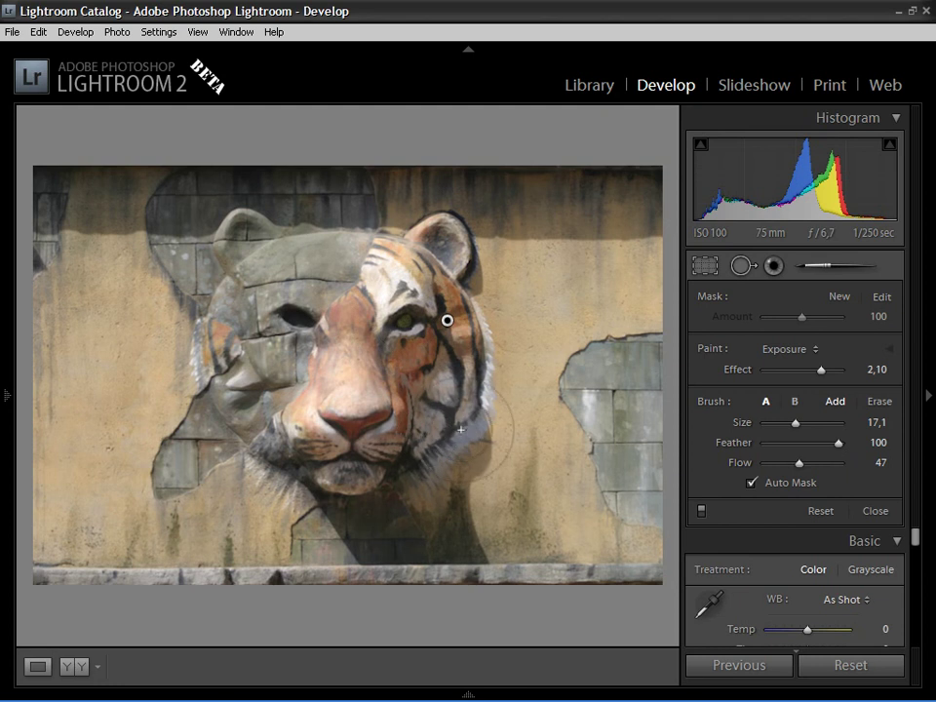
key(alt)
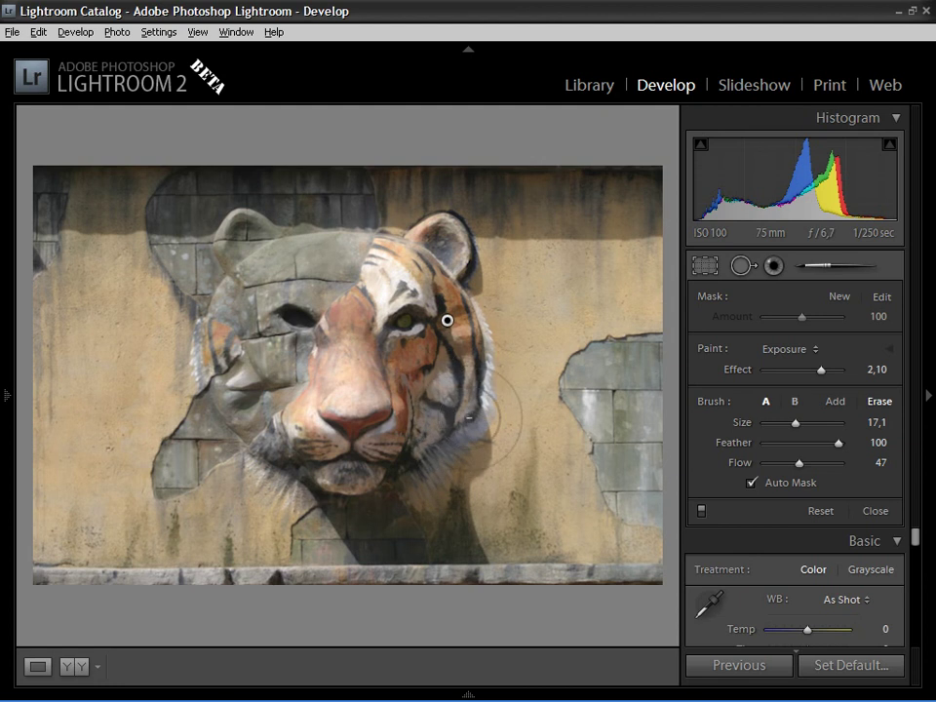
click(446, 320)
drag(404, 319, 400, 323)
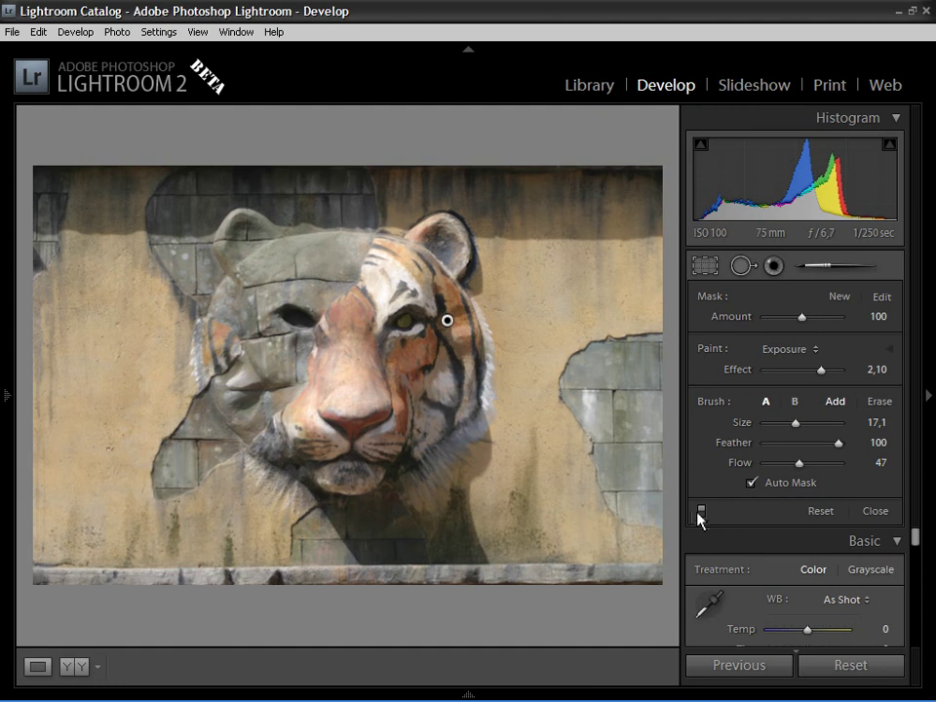
Toggle the local adjustments off and on to compare the eye brightening
click(701, 511)
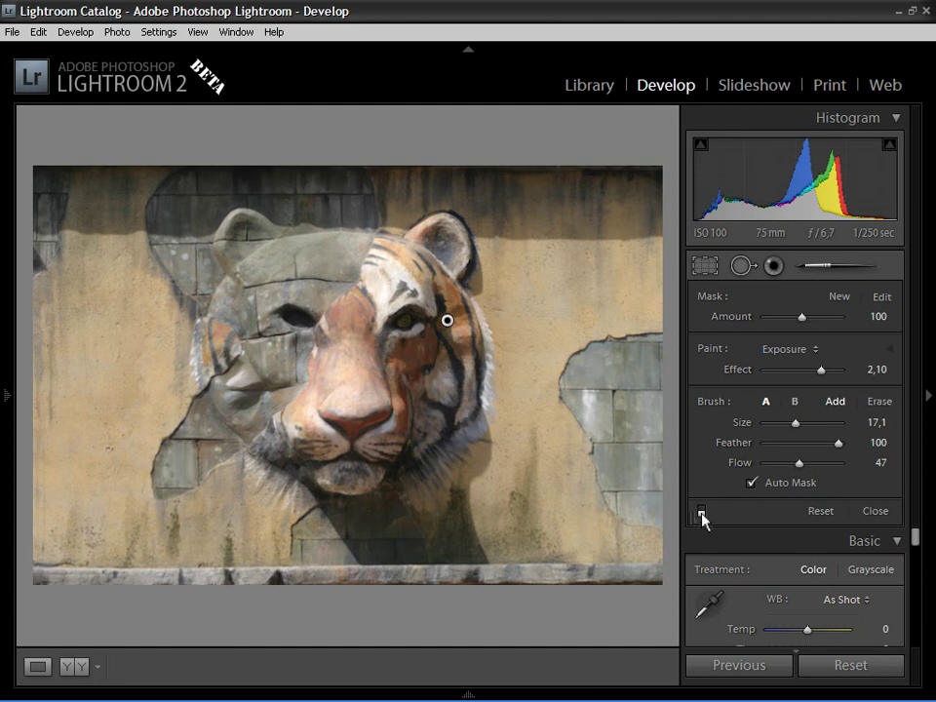
click(701, 510)
click(701, 511)
click(701, 510)
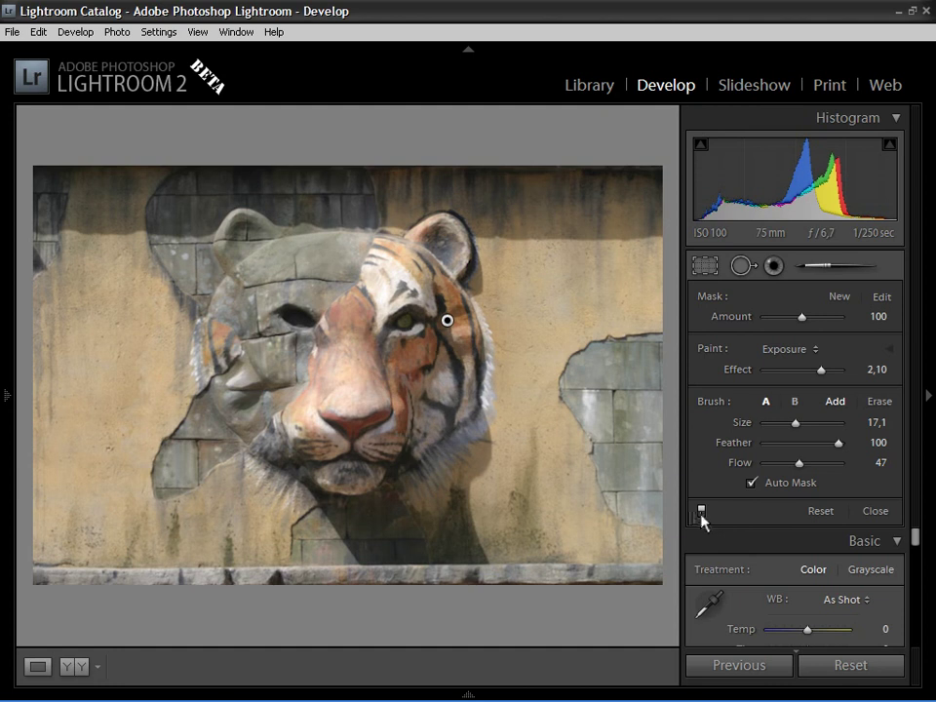
Paint a new Saturation brush pin over the tiger's forehead and right eye
click(787, 350)
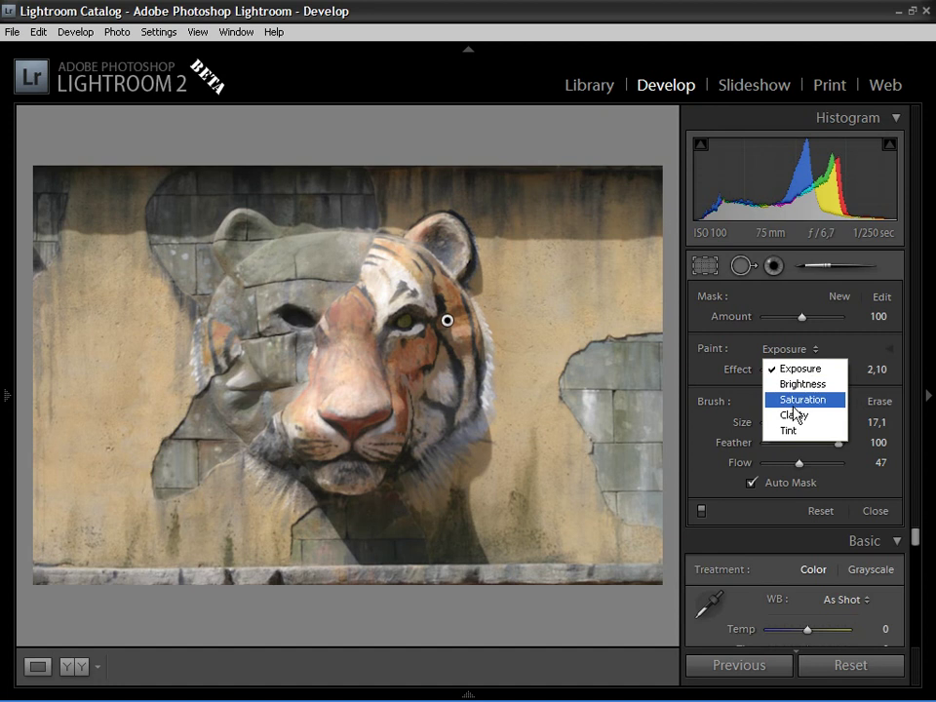
click(796, 400)
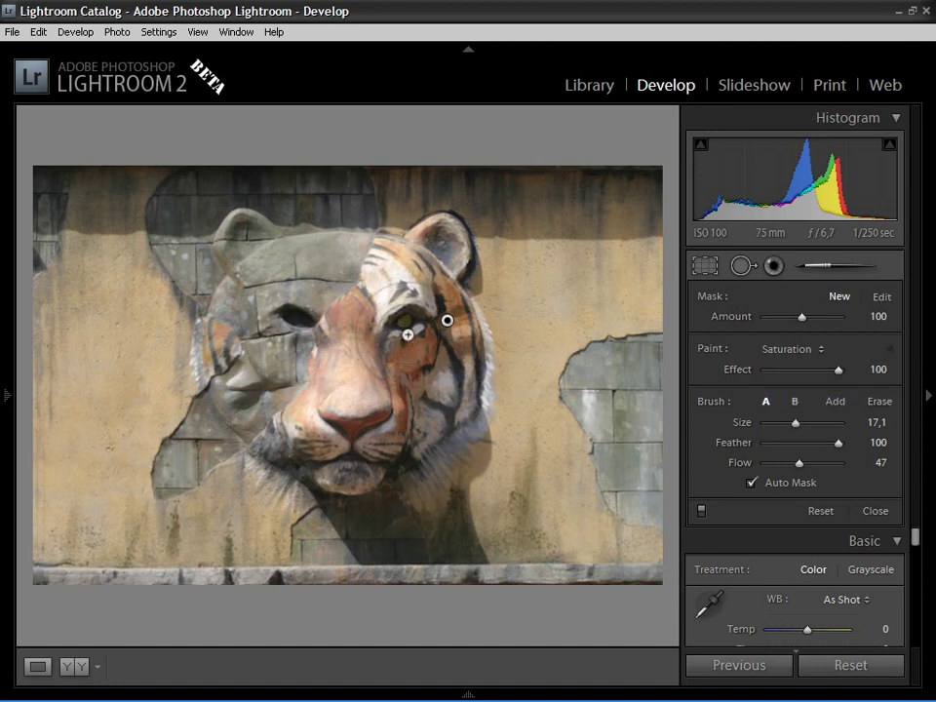
mouse_move(406, 287)
mouse_down()
mouse_move(371, 339)
mouse_move(366, 398)
mouse_move(375, 324)
mouse_move(460, 308)
mouse_up()
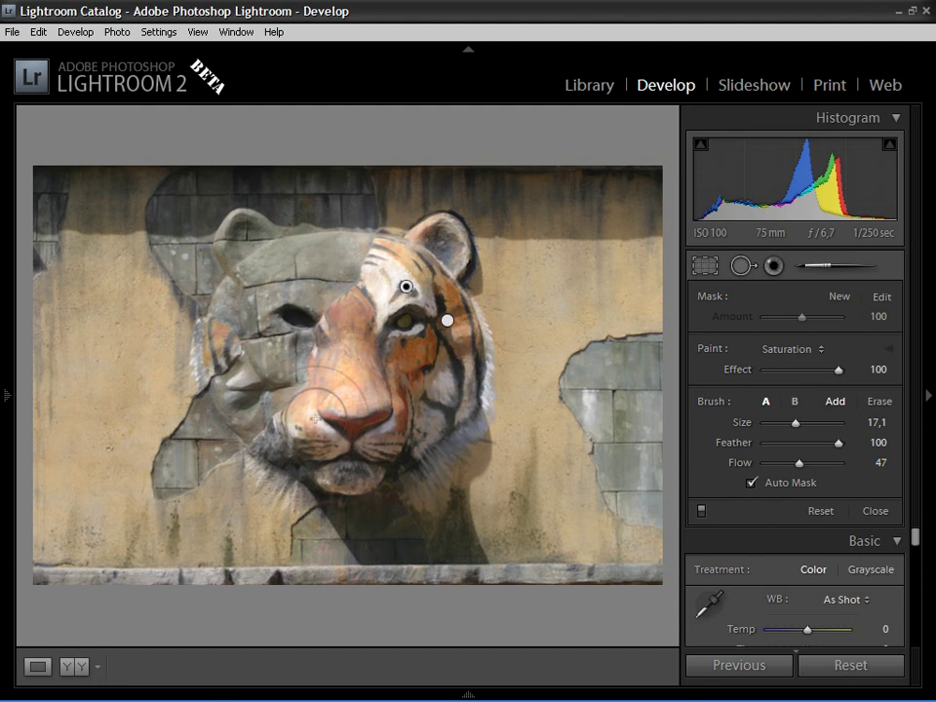
mouse_move(333, 388)
mouse_down()
mouse_move(353, 312)
mouse_move(359, 403)
mouse_move(349, 409)
mouse_up()
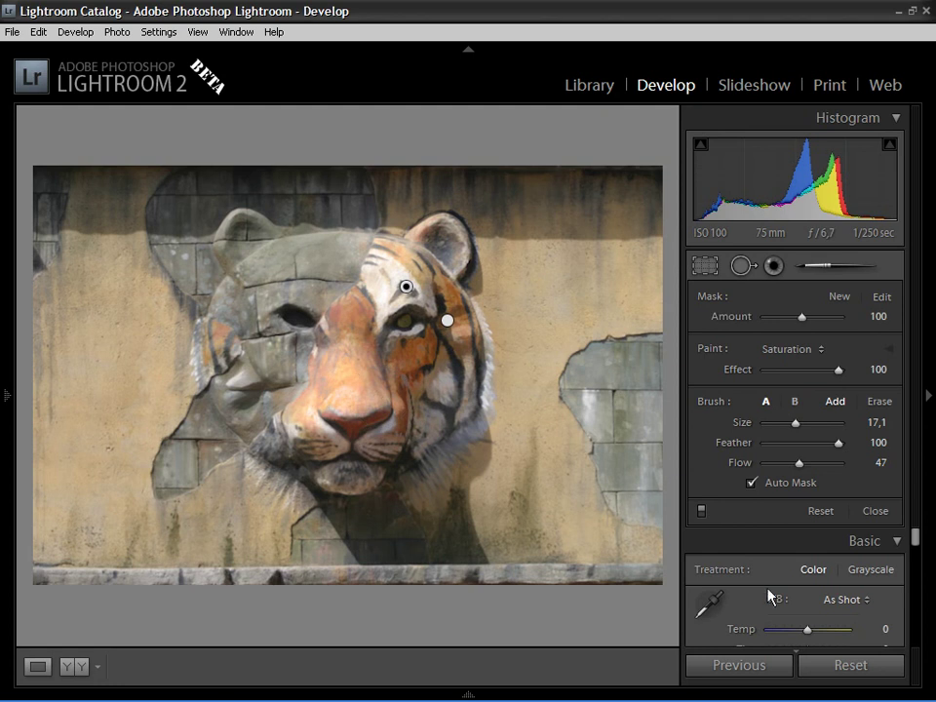
Compare with brush adjustments off and on, then lower the saturation amount to 82
click(701, 510)
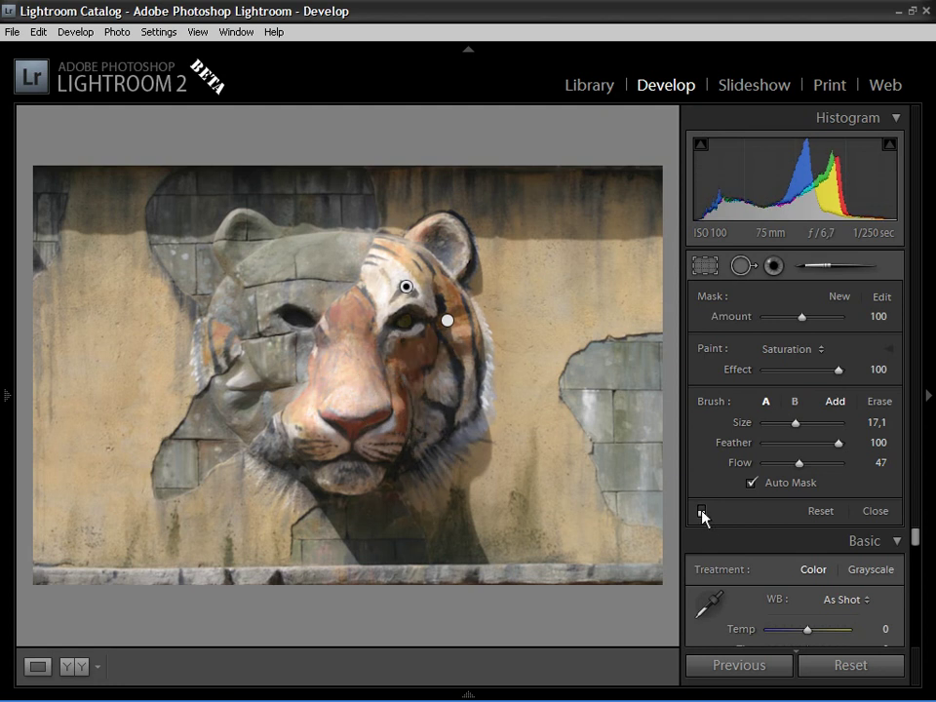
click(701, 510)
click(700, 510)
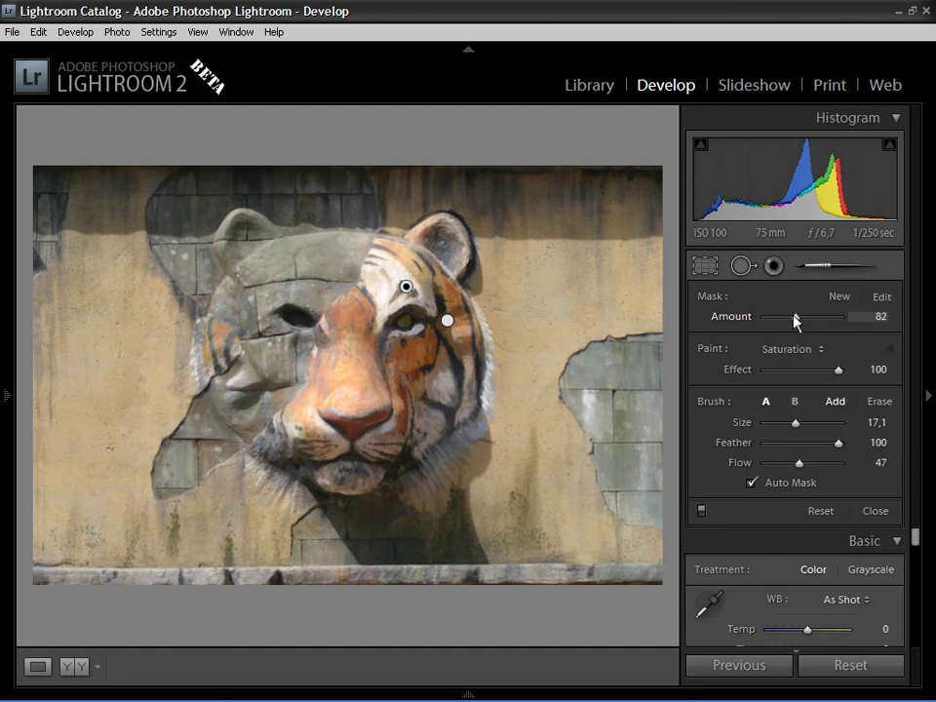
mouse_move(790, 315)
mouse_down()
mouse_move(769, 315)
mouse_move(857, 317)
mouse_move(783, 319)
mouse_move(796, 316)
mouse_up()
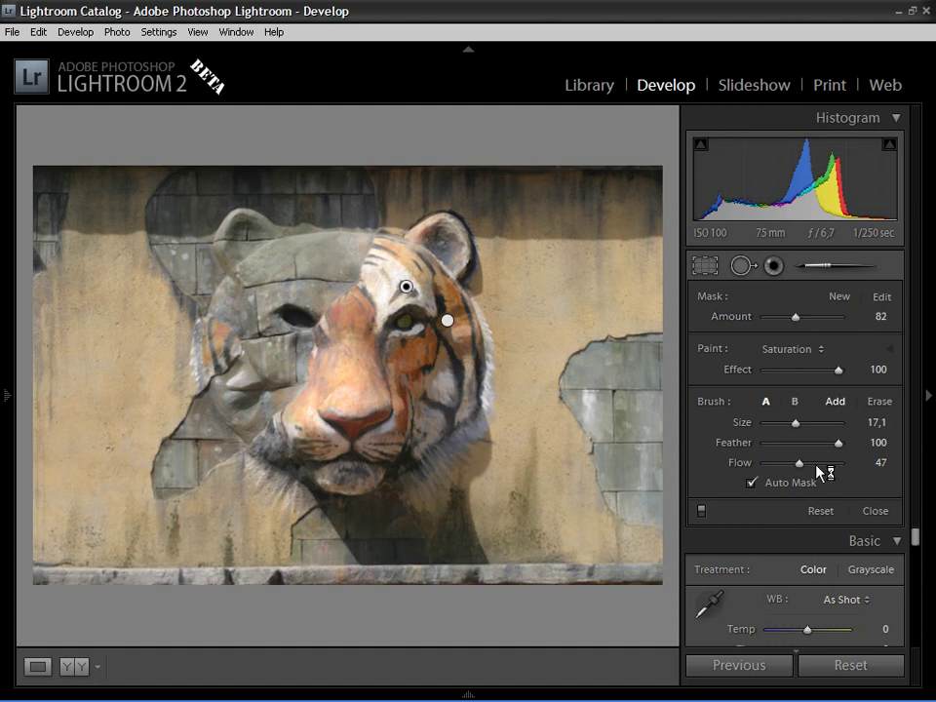
Paint a Clarity −100 pin over the grey left half of the head and compare
click(786, 350)
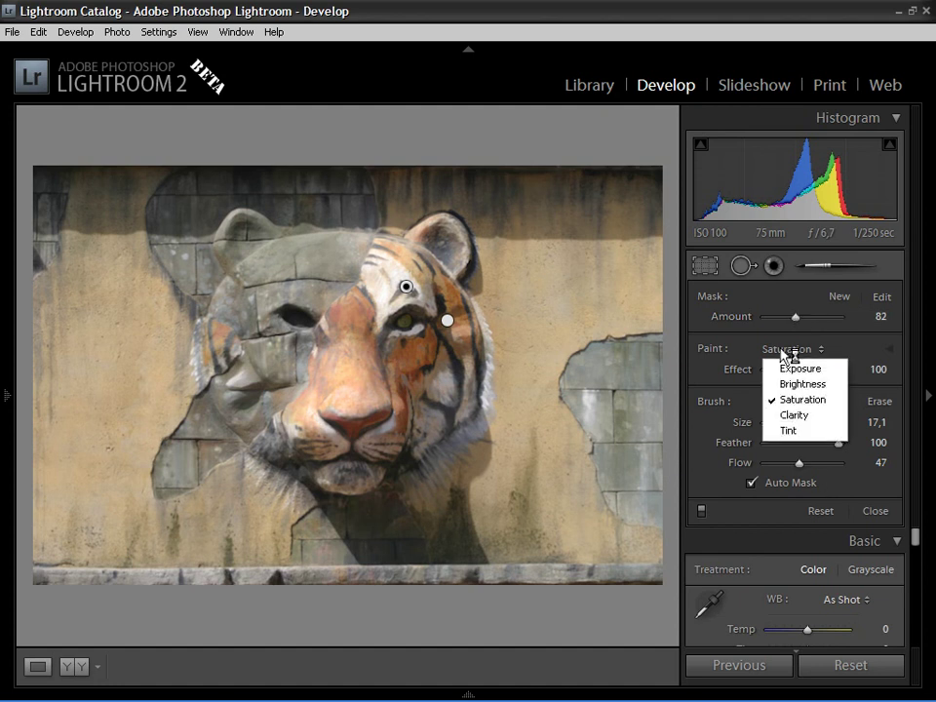
click(784, 417)
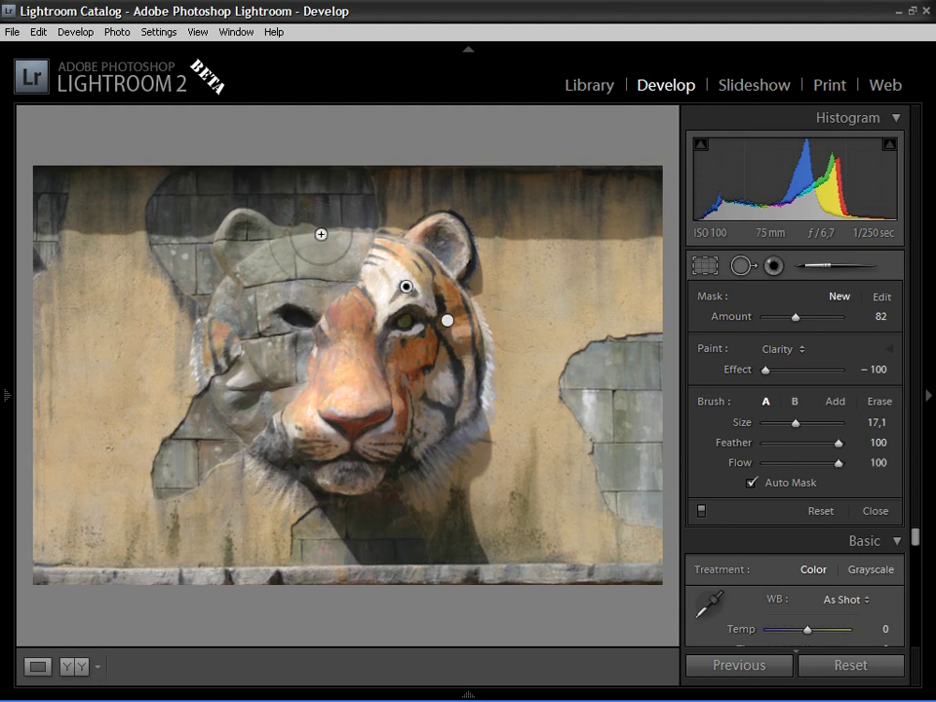
drag(310, 223, 263, 252)
mouse_move(288, 307)
mouse_down()
mouse_move(264, 382)
mouse_move(236, 189)
mouse_up()
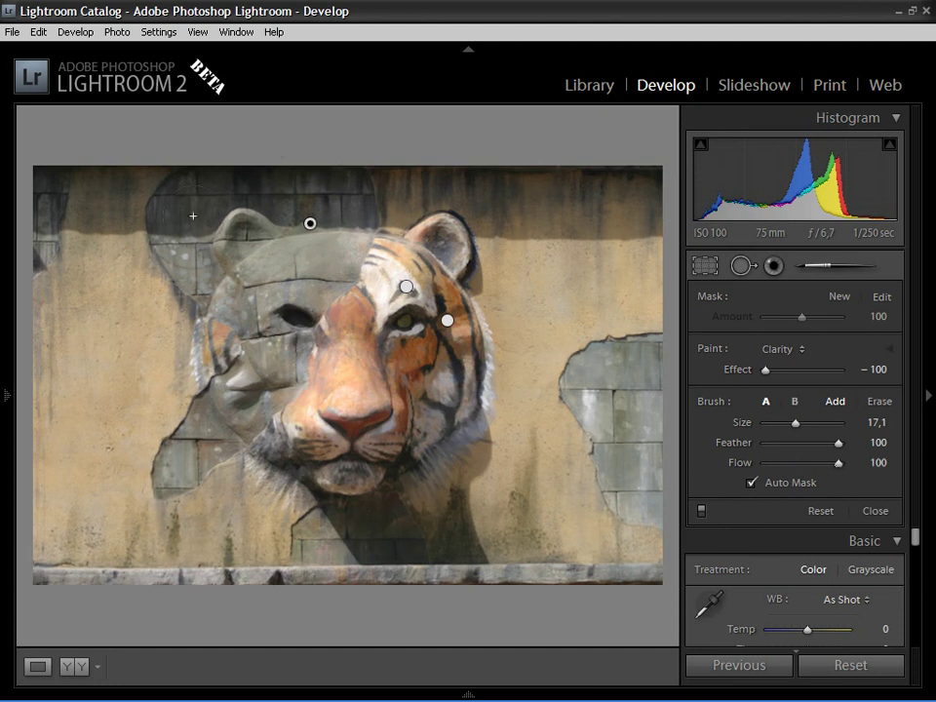
mouse_move(193, 216)
mouse_down()
mouse_move(339, 244)
mouse_move(256, 435)
mouse_up()
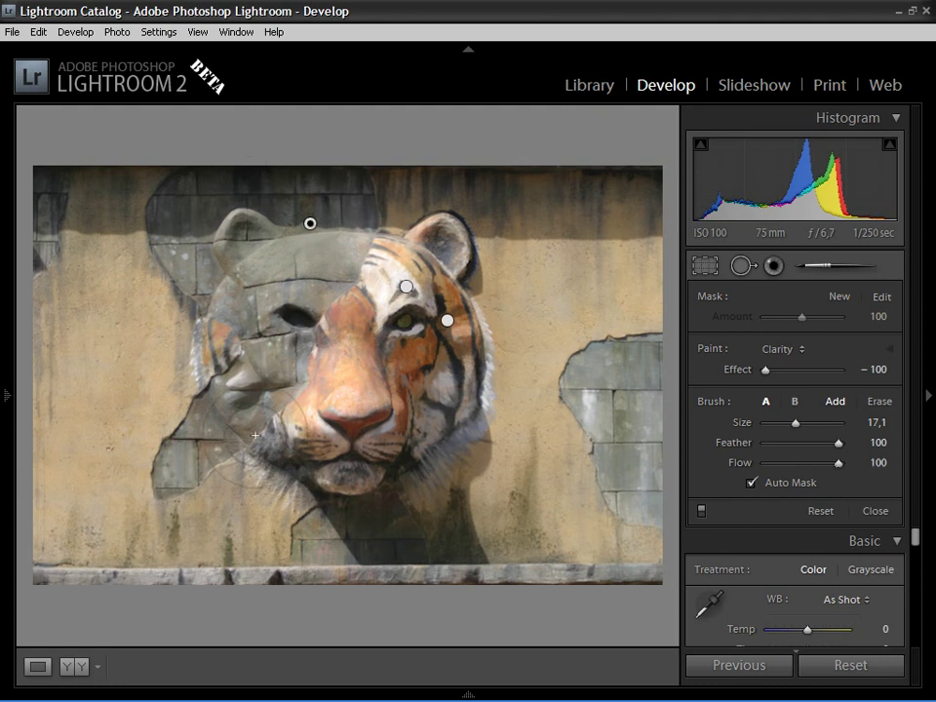
click(701, 509)
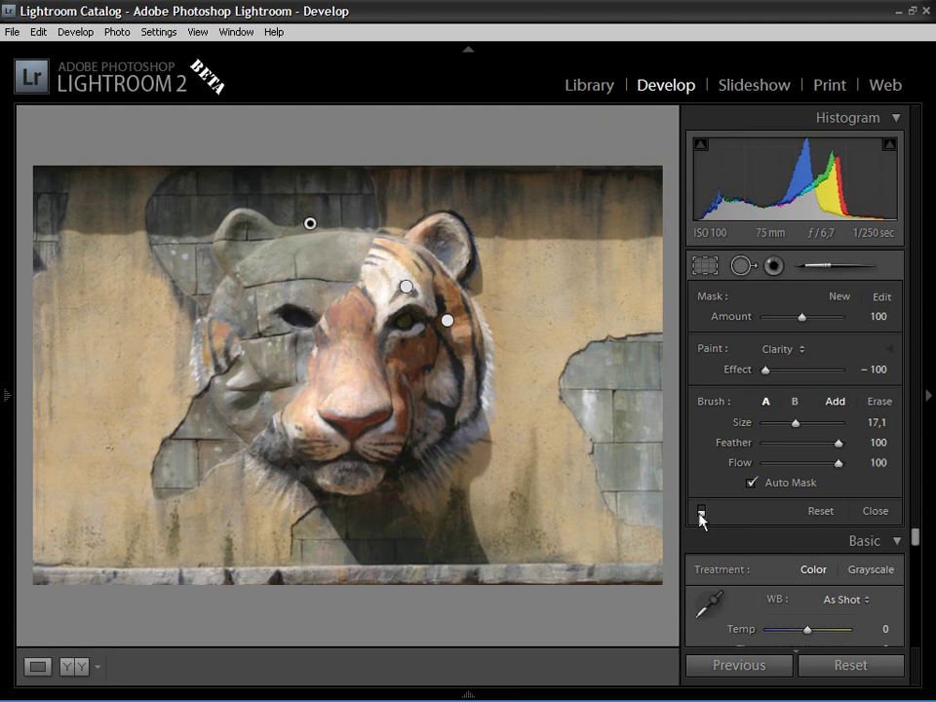
click(701, 510)
Paint a Clarity +20 pin over the tiger's nose and forehead, toggling it to compare
click(701, 509)
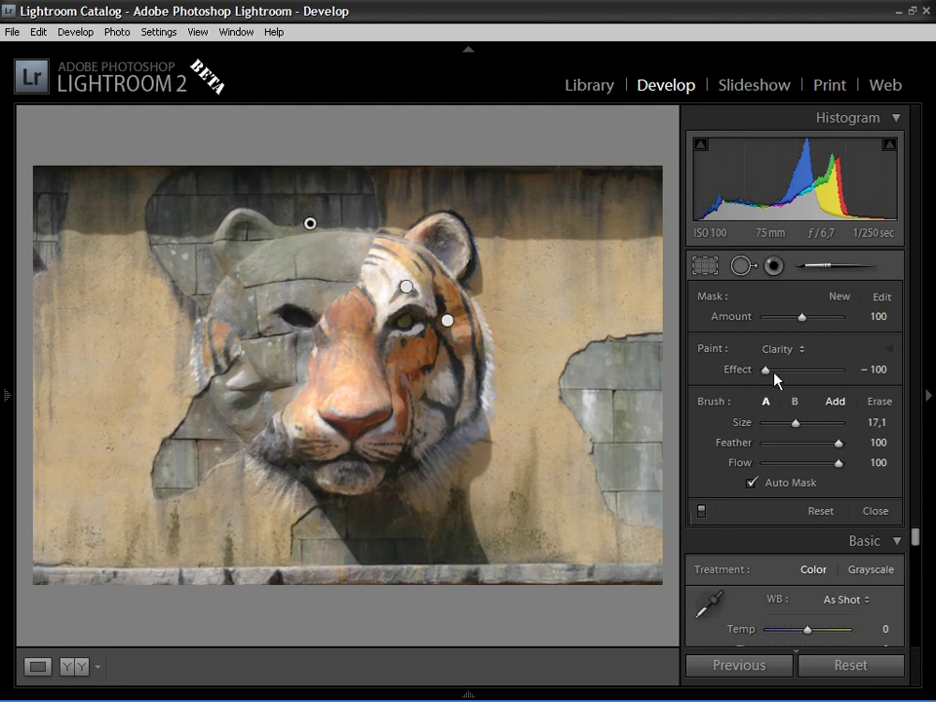
drag(799, 372, 809, 374)
mouse_move(368, 359)
mouse_down()
mouse_move(316, 442)
mouse_move(377, 427)
mouse_up()
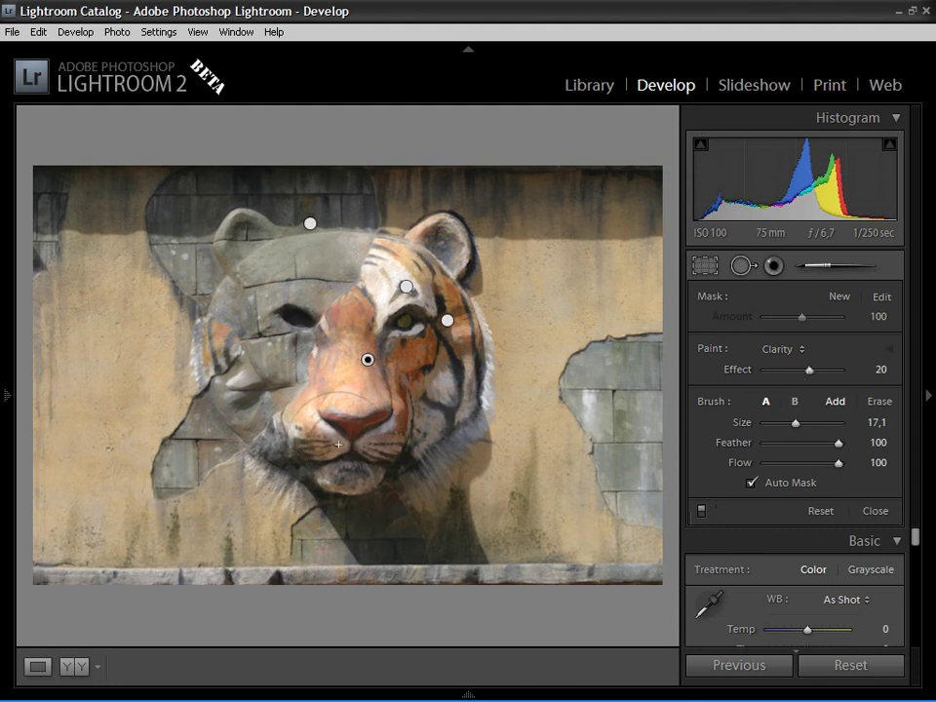
drag(393, 283, 409, 353)
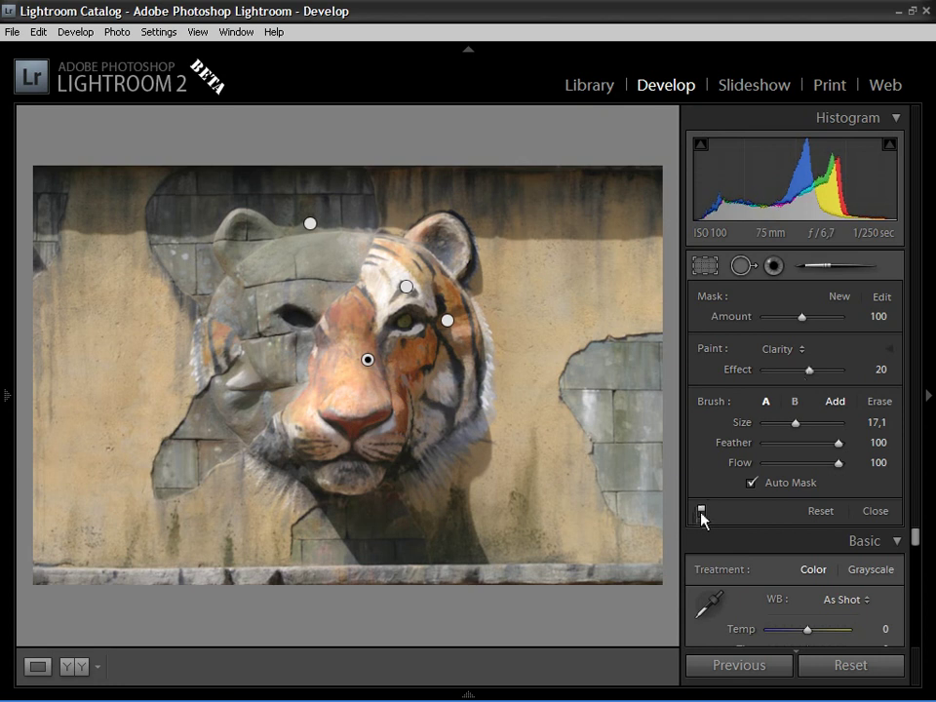
click(701, 510)
click(701, 512)
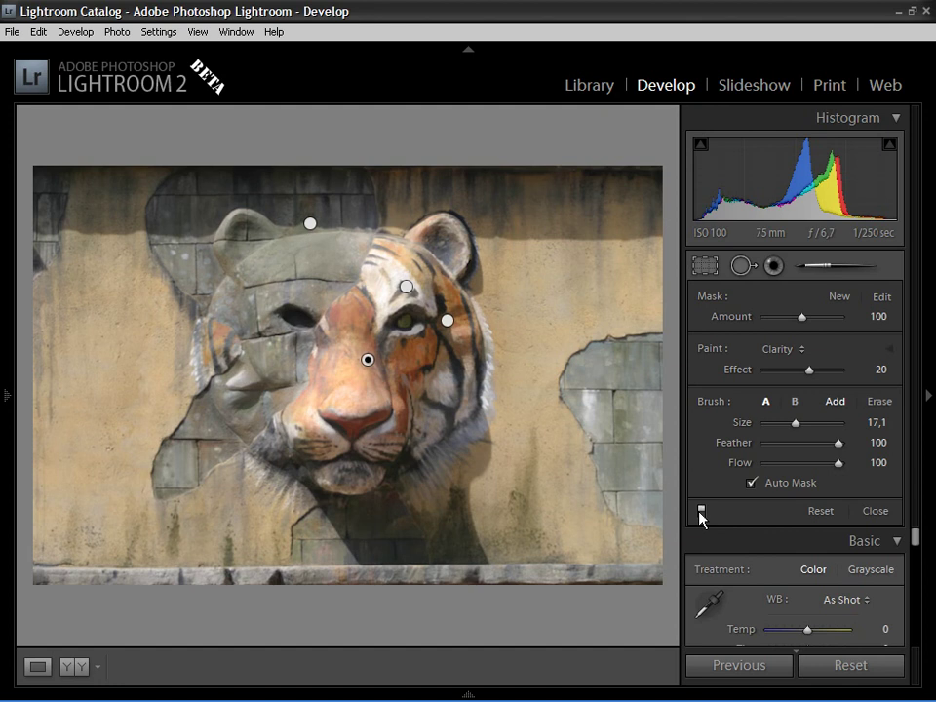